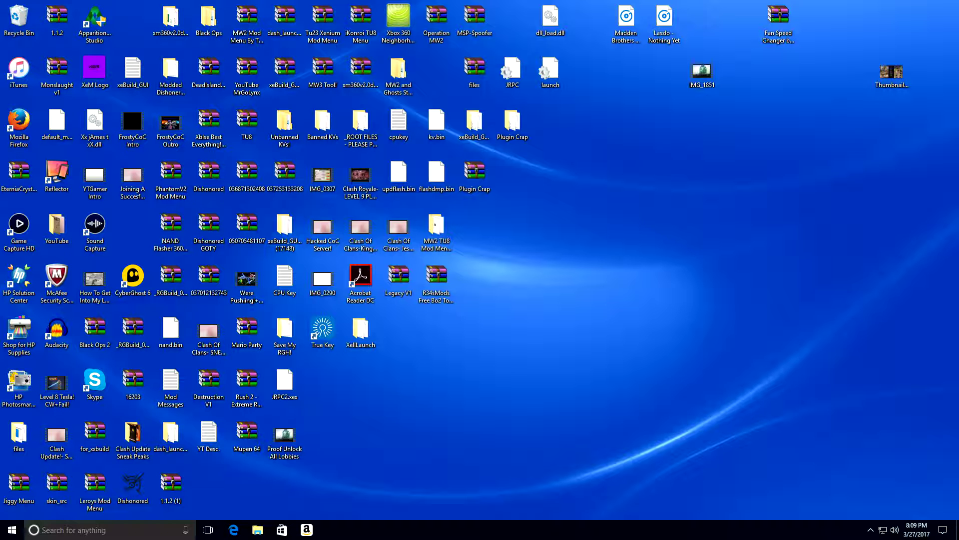
Shift the fifth-row desktop icons one place left to close the gap, and move the R34sMods archive to that row's end
{"action": "left_click_drag", "start_coordinate": [502, 212], "coordinate": [152, 252]}
{"action": "left_click_drag", "start_coordinate": [284, 227], "coordinate": [247, 227]}
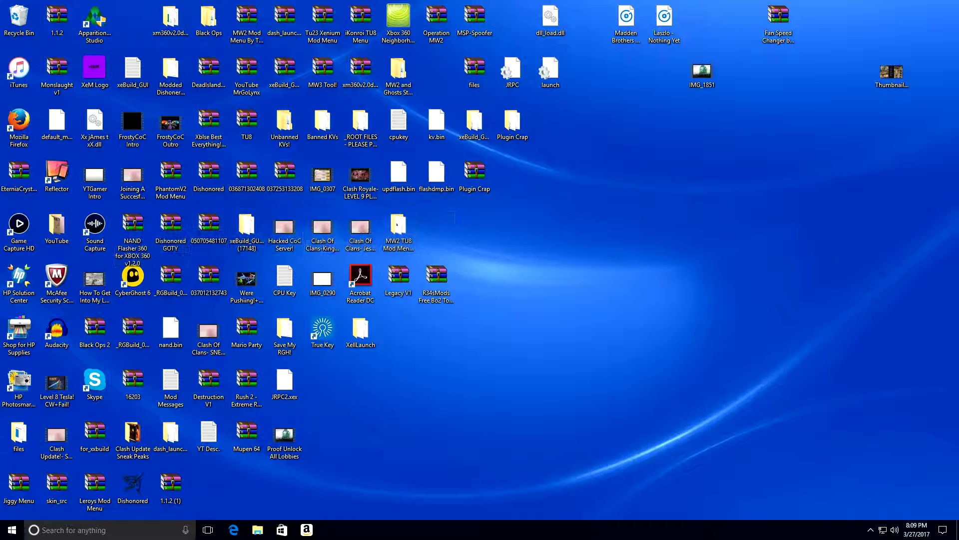
{"action": "left_click_drag", "start_coordinate": [436, 276], "coordinate": [436, 223]}
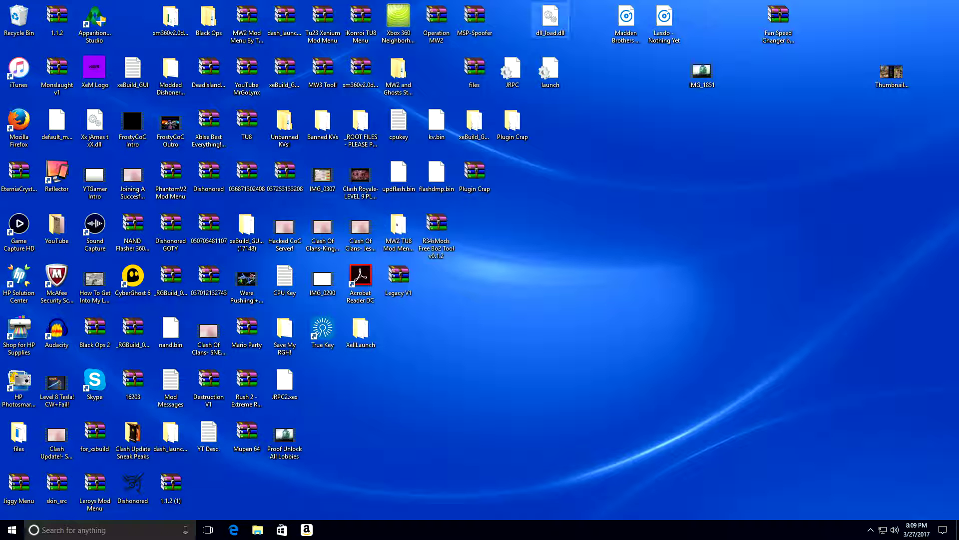
Close the gaps in the first two desktop icon rows by shifting the icons from xm360v2.0d to MSP-Spoofer and files, JRPC and launch left
{"action": "left_click_drag", "start_coordinate": [515, 44], "coordinate": [145, 28]}
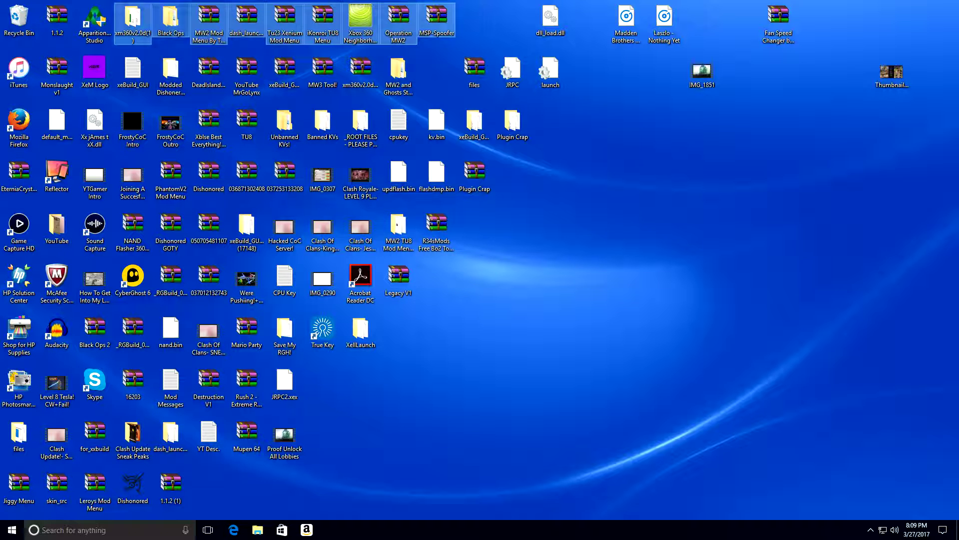
{"action": "left_click", "coordinate": [500, 100]}
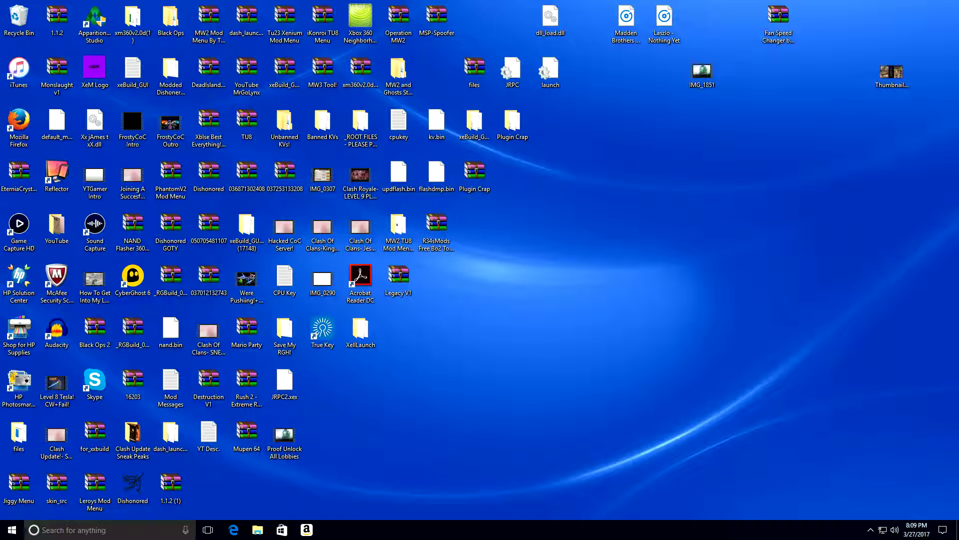
{"action": "left_click_drag", "start_coordinate": [578, 52], "coordinate": [436, 72]}
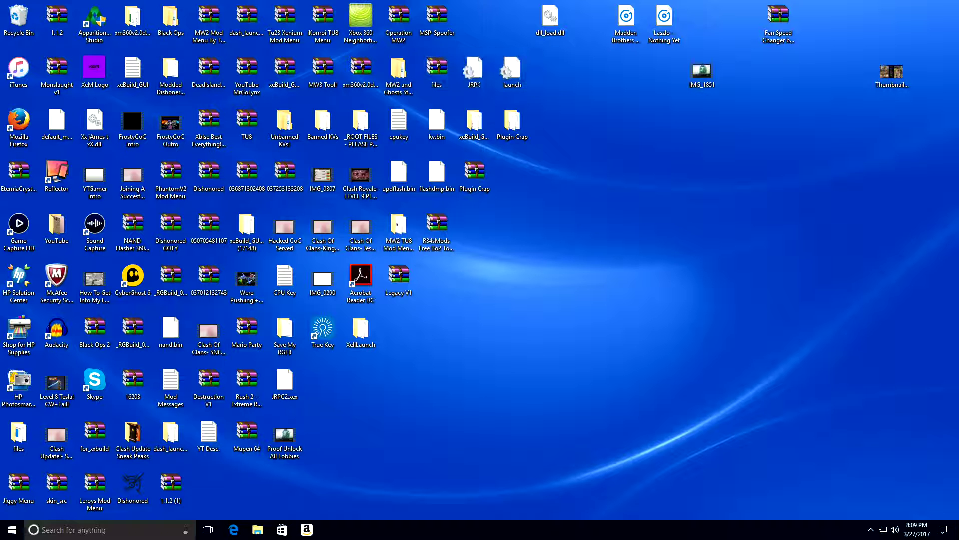
Move dll_load.dll beside MSP-Spoofer, and line up the two music tracks, Fan Speed Changer, IMG_1851 and Thumbnail icons in the top row
{"action": "left_click_drag", "start_coordinate": [697, 46], "coordinate": [479, 19]}
{"action": "left_click_drag", "start_coordinate": [778, 19], "coordinate": [624, 19]}
{"action": "left_click_drag", "start_coordinate": [702, 72], "coordinate": [665, 23]}
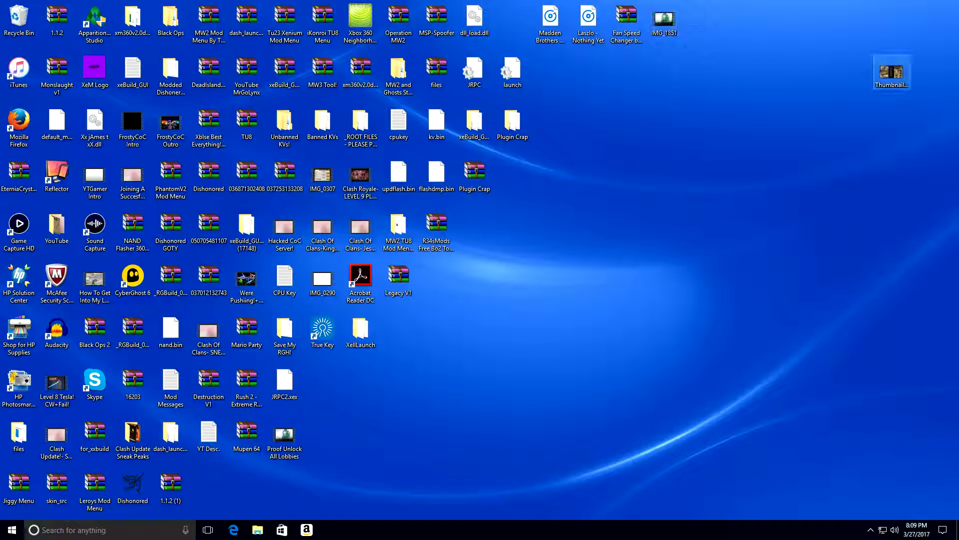
{"action": "left_click_drag", "start_coordinate": [892, 73], "coordinate": [702, 22]}
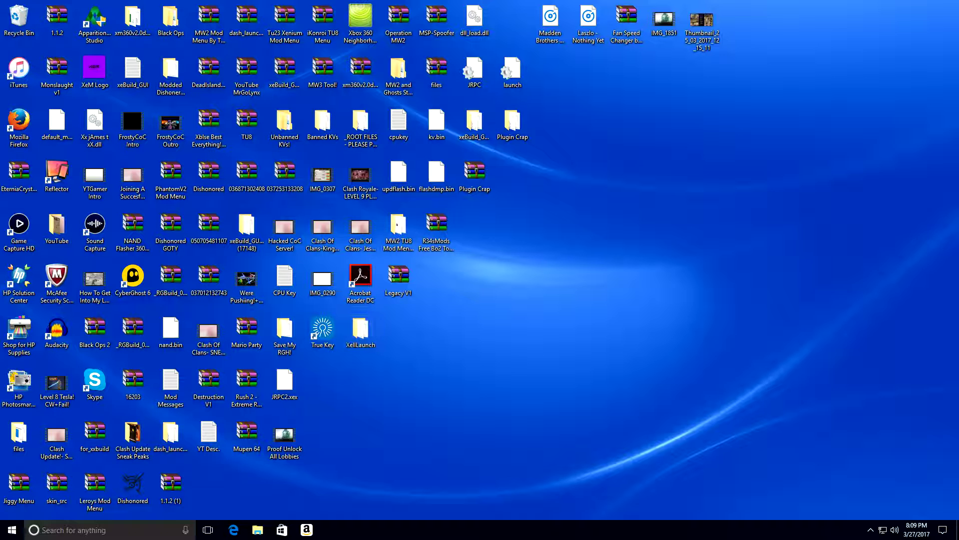
Extract the Plugin Crap folder from its RAR archive to the desktop, replacing existing files, and place it beneath the archive
{"action": "mouse_move", "coordinate": [475, 172]}
{"action": "left_mouse_down"}
{"action": "mouse_move", "coordinate": [537, 219]}
{"action": "mouse_move", "coordinate": [609, 245]}
{"action": "mouse_move", "coordinate": [622, 270]}
{"action": "mouse_move", "coordinate": [543, 195]}
{"action": "mouse_move", "coordinate": [474, 173]}
{"action": "left_mouse_up"}
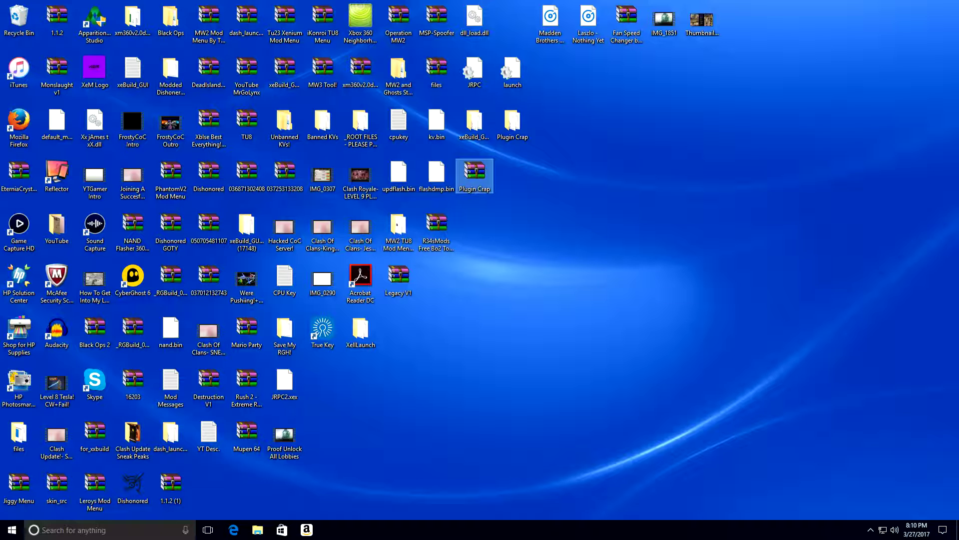
{"action": "double_click", "coordinate": [475, 174]}
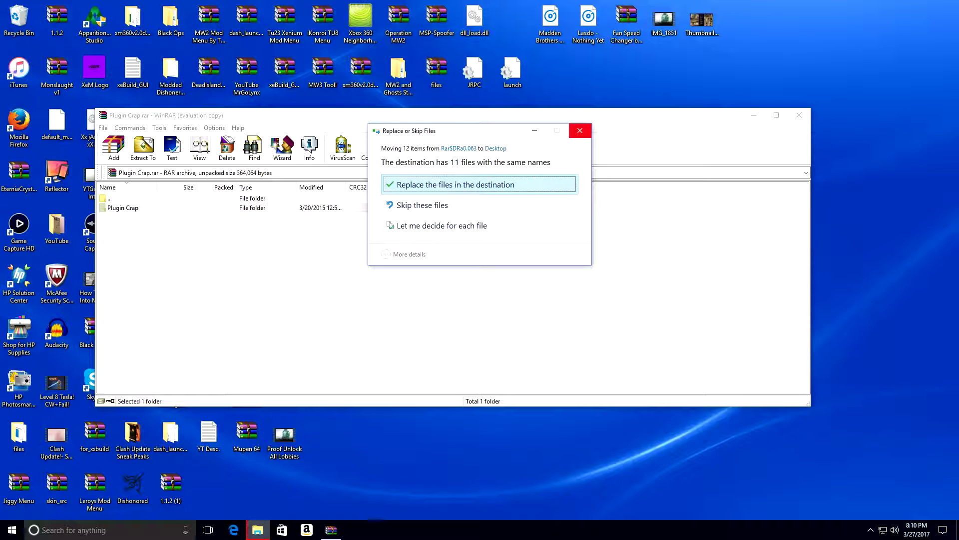
{"action": "left_click", "coordinate": [456, 184]}
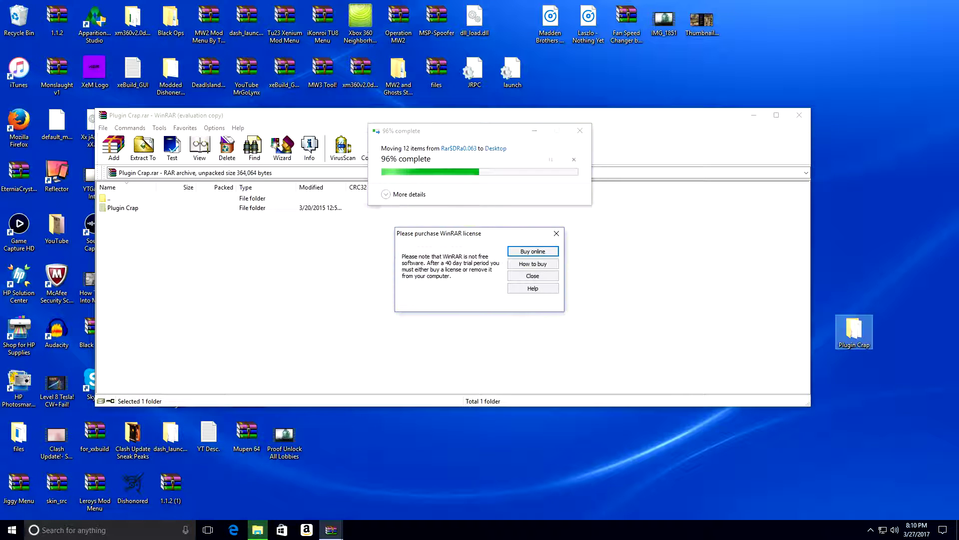
{"action": "left_click", "coordinate": [799, 115]}
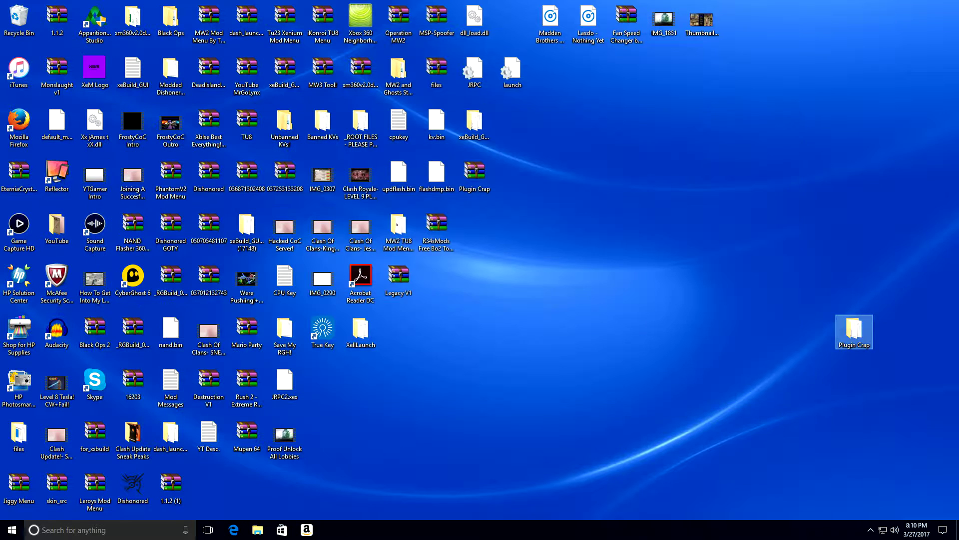
{"action": "left_click_drag", "start_coordinate": [855, 330], "coordinate": [475, 227]}
Open the launch configuration file in the Plugin Crap folder and set plugin2 to Hdd:\NiNJA.xex
{"action": "double_click", "coordinate": [475, 227]}
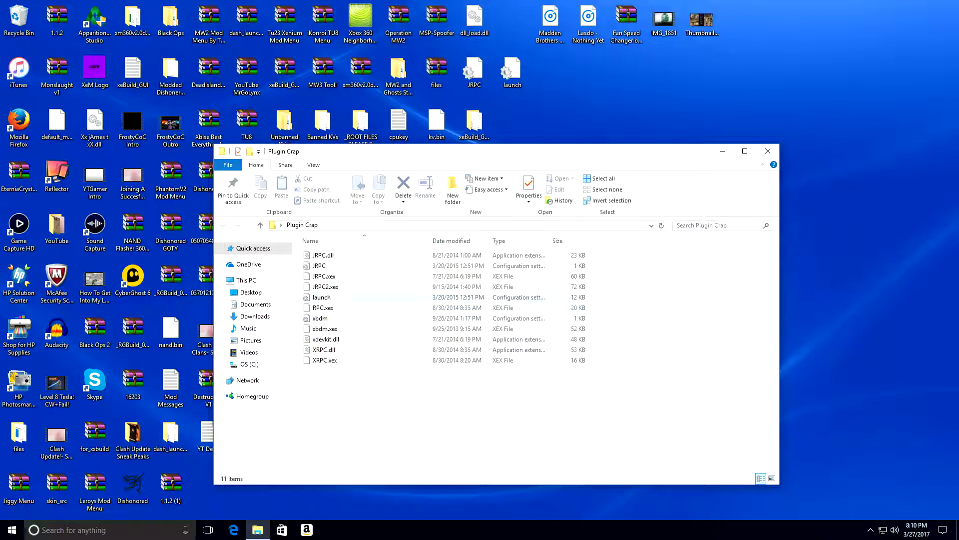
{"action": "double_click", "coordinate": [322, 297]}
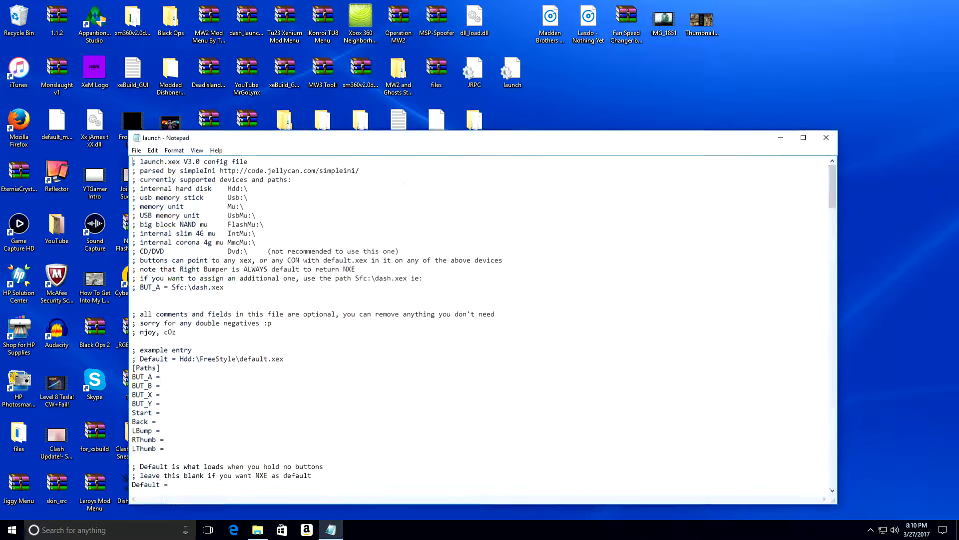
{"action": "scroll", "coordinate": [482, 325], "scroll_direction": "down", "scroll_amount": 10}
{"action": "scroll", "coordinate": [483, 324], "scroll_direction": "down", "scroll_amount": 7}
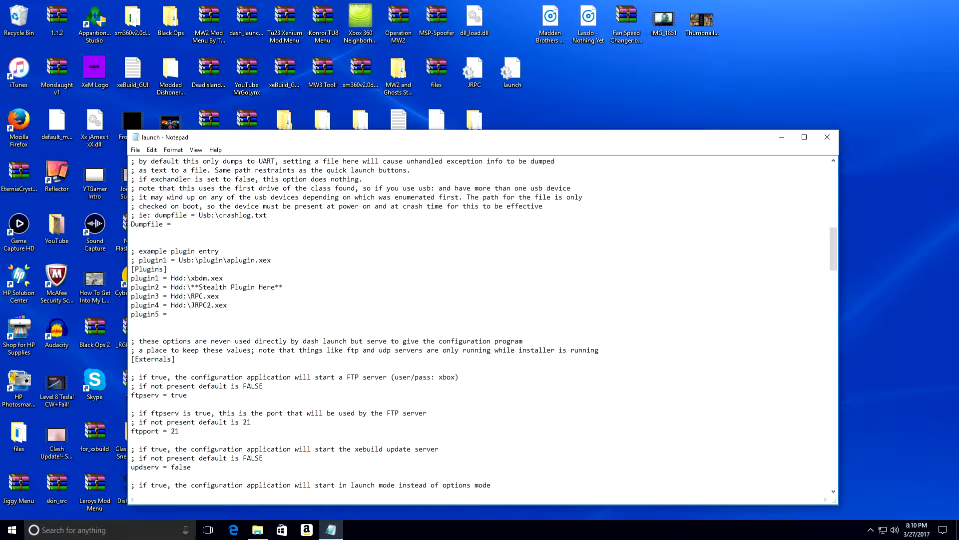
{"action": "left_click_drag", "start_coordinate": [284, 287], "coordinate": [191, 287]}
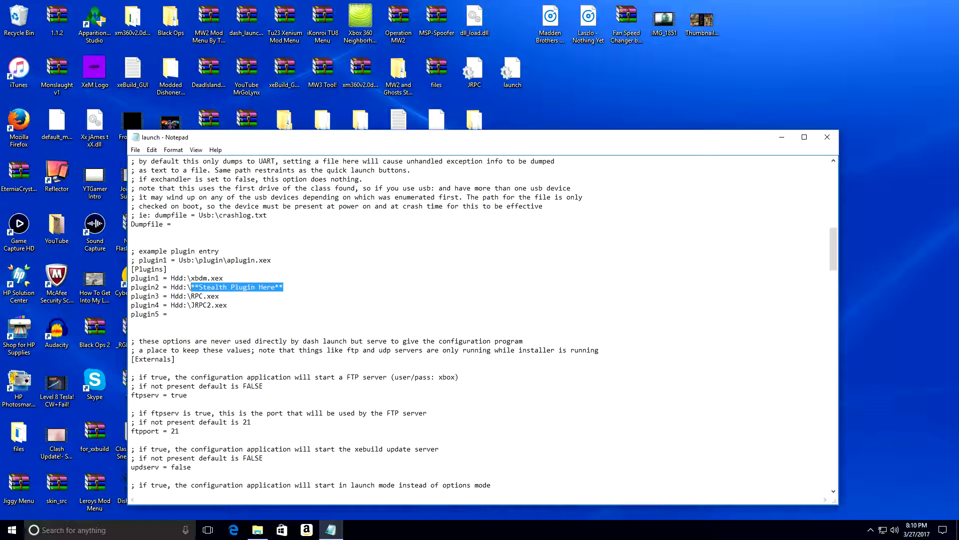
{"action": "key", "text": "BackSpace"}
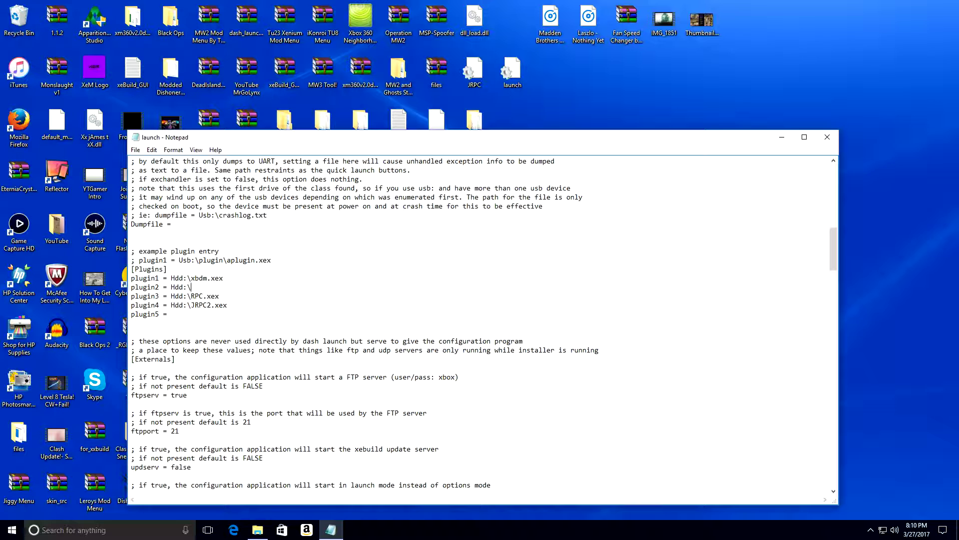
{"action": "type", "text": "NiNJA.xex"}
Set plugin5 to Hdd:\XeCheats.xex in the launch file, and close the file without saving
{"action": "mouse_move", "coordinate": [223, 278]}
{"action": "left_mouse_down"}
{"action": "mouse_move", "coordinate": [197, 287]}
{"action": "mouse_move", "coordinate": [191, 278]}
{"action": "mouse_move", "coordinate": [226, 287]}
{"action": "mouse_move", "coordinate": [191, 287]}
{"action": "mouse_move", "coordinate": [221, 296]}
{"action": "mouse_move", "coordinate": [227, 287]}
{"action": "left_mouse_up"}
{"action": "type", "text": "dd:\\XeCheats.xex"}
{"action": "key", "text": "alt+f"}
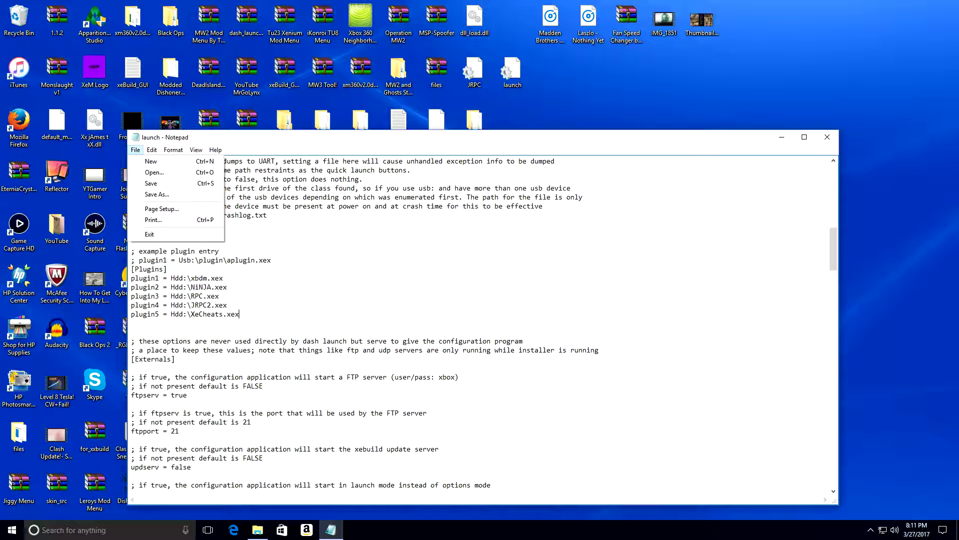
{"action": "key", "text": "Escape"}
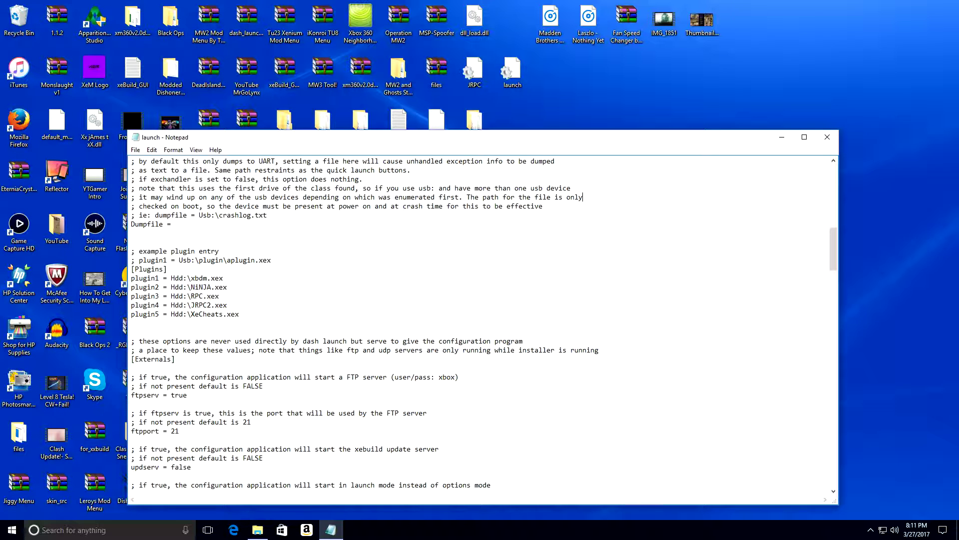
{"action": "left_click", "coordinate": [828, 137]}
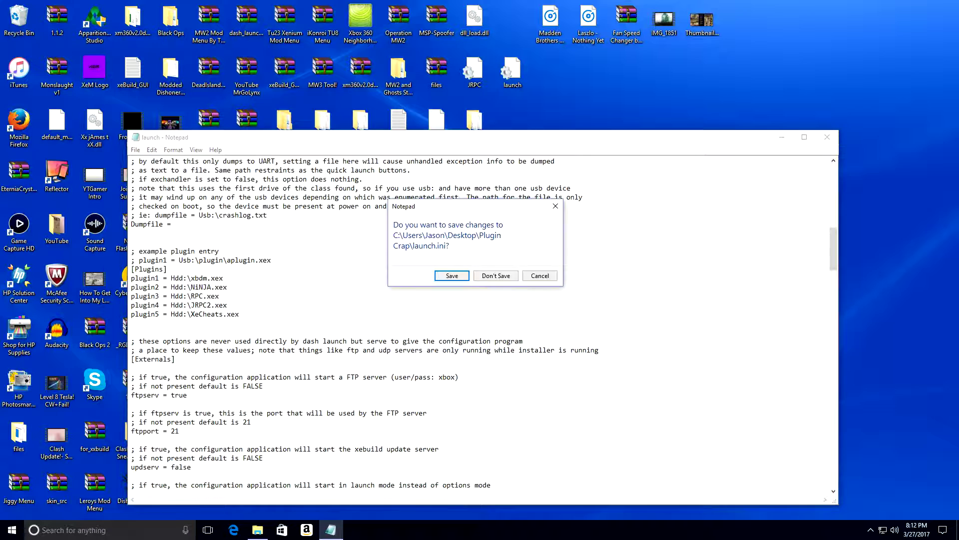
{"action": "left_click", "coordinate": [499, 276]}
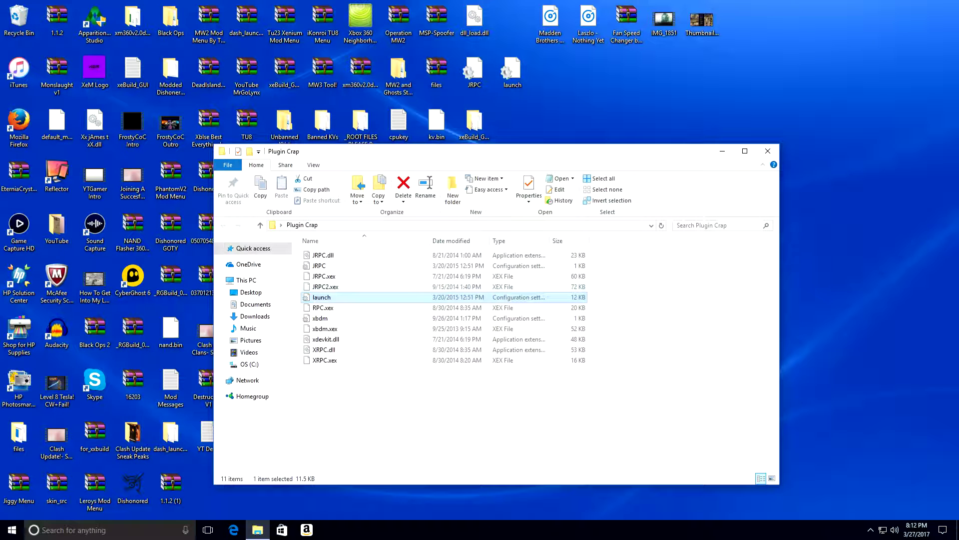
Open the JRPC configuration file and add a "plugin3" entry with the path "Hdd:\Destruction V1.xex" below plugin2
{"action": "left_click_drag", "start_coordinate": [322, 297], "coordinate": [348, 295]}
{"action": "double_click", "coordinate": [319, 265]}
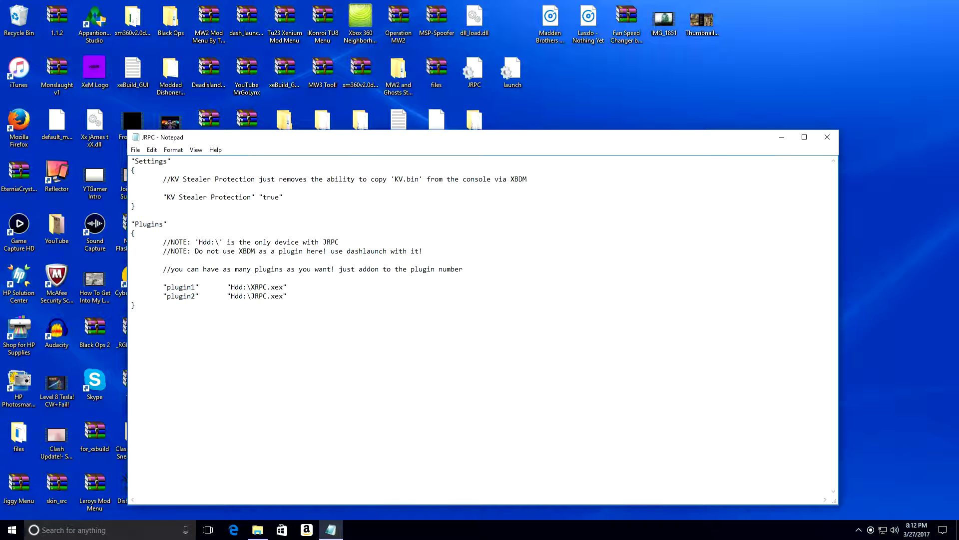
{"action": "left_click_drag", "start_coordinate": [451, 270], "coordinate": [408, 270]}
{"action": "left_click", "coordinate": [287, 296]}
{"action": "key", "text": "Return"}
{"action": "type", "text": "\"plugin3\""}
{"action": "key", "text": "BackSpace"}
{"action": "type", "text": "'J"}
{"action": "key", "text": "BackSpace"}
{"action": "key", "text": "BackSpace"}
{"action": "type", "text": "\"Hdd:\\Destruction V1.xex"}
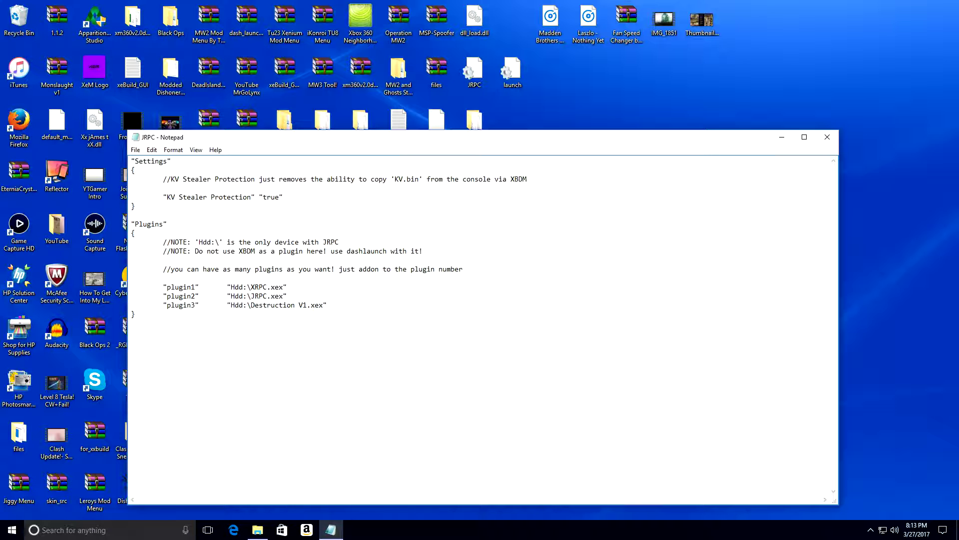
Exit the JRPC configuration file and close the Plugin Crap folder
{"action": "key", "text": "Return"}
{"action": "key", "text": "alt+f"}
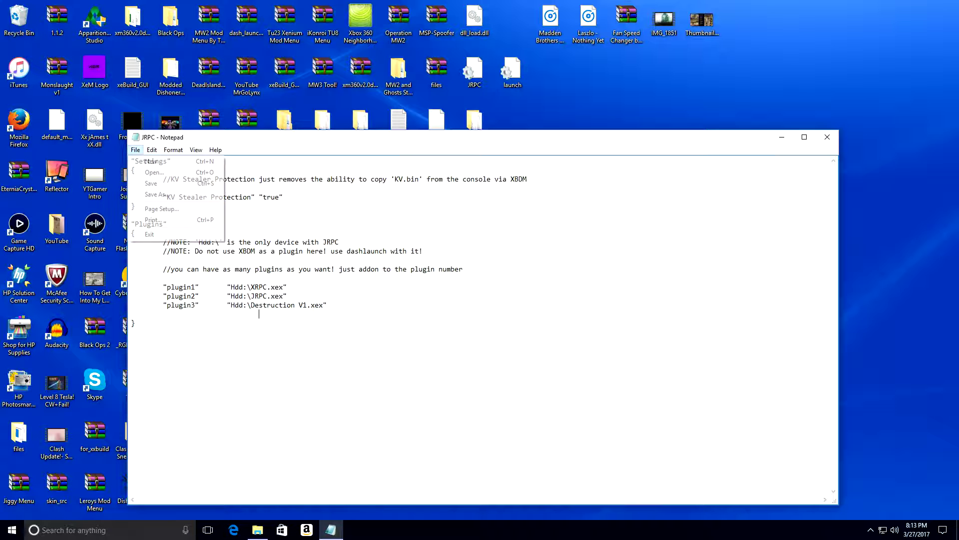
{"action": "key", "text": "x"}
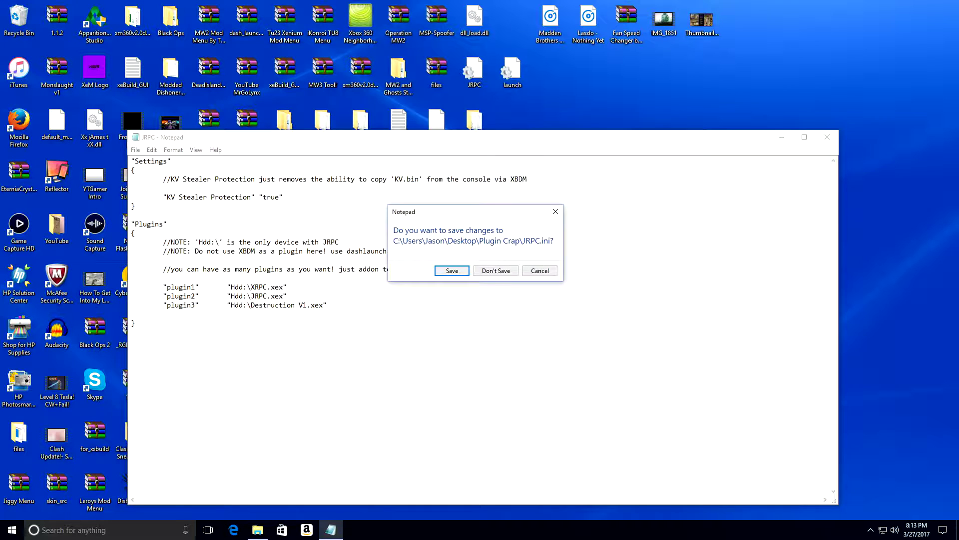
{"action": "key", "text": "Return"}
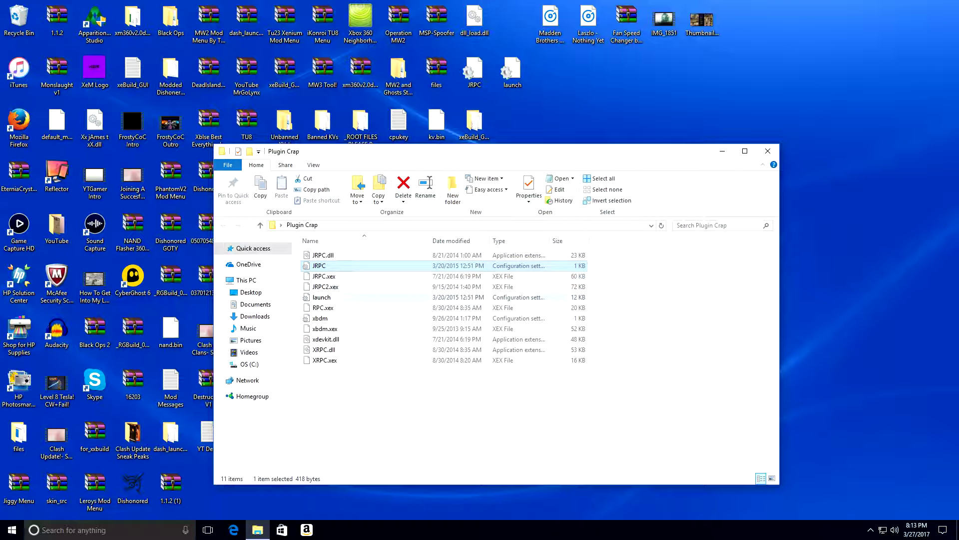
{"action": "left_click", "coordinate": [518, 297]}
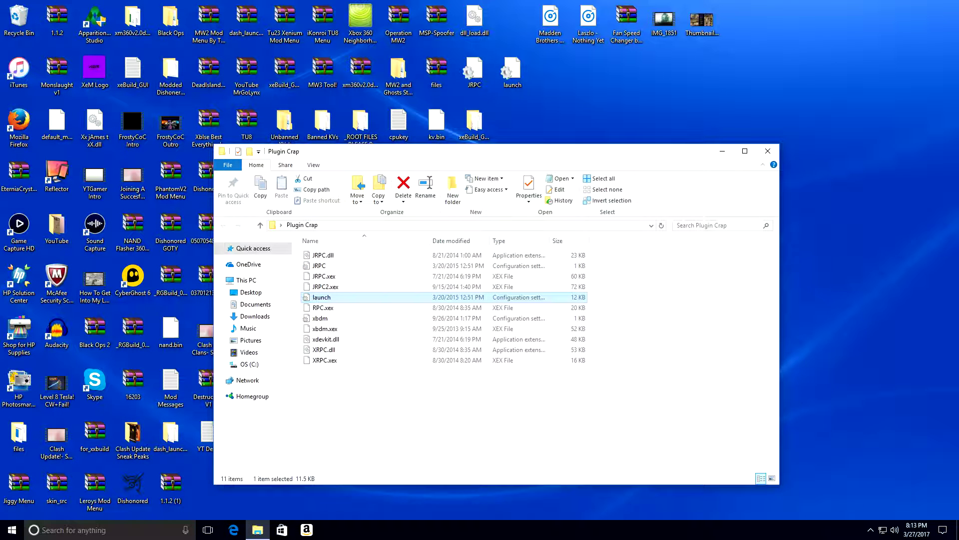
{"action": "left_click", "coordinate": [550, 70]}
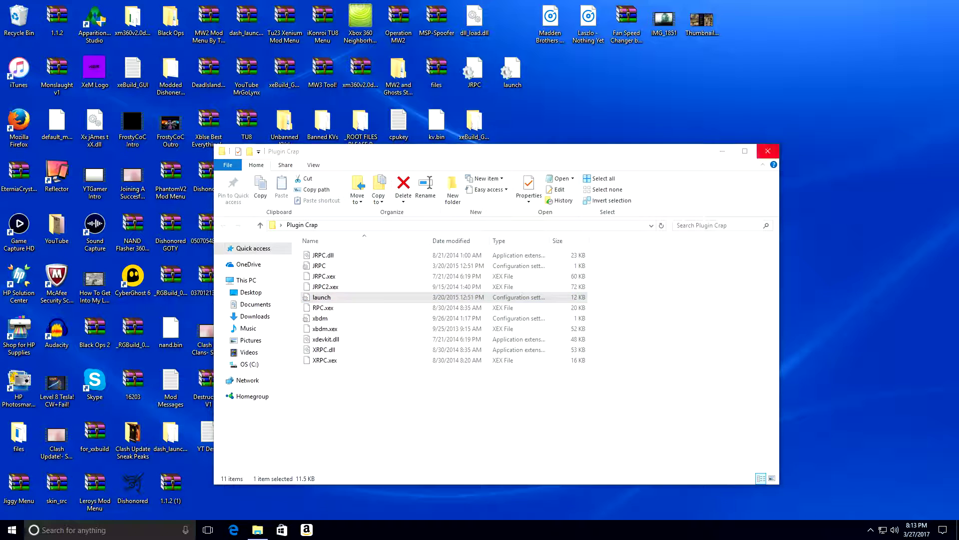
{"action": "left_click", "coordinate": [768, 151]}
View the files on the Jtag console's Retail Hard Drive Emulation (HDD:) in Xbox 360 Neighborhood, and close the window
{"action": "double_click", "coordinate": [360, 20]}
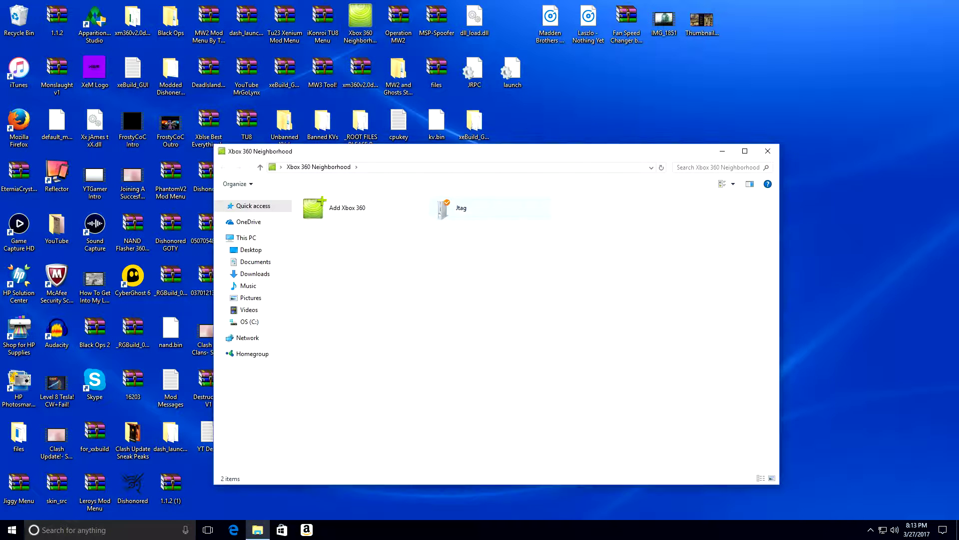
{"action": "double_click", "coordinate": [461, 208]}
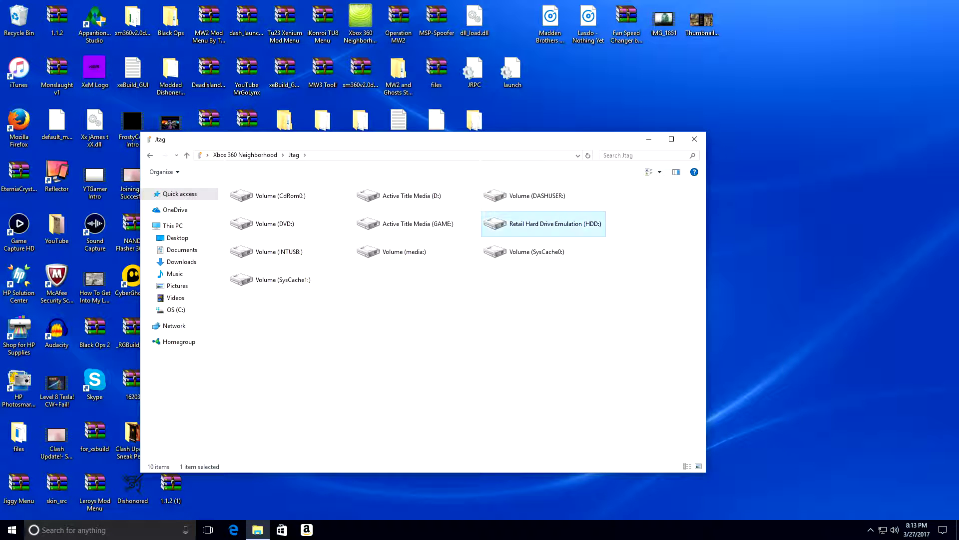
{"action": "double_click", "coordinate": [550, 224]}
{"action": "left_click_drag", "start_coordinate": [559, 71], "coordinate": [525, 333]}
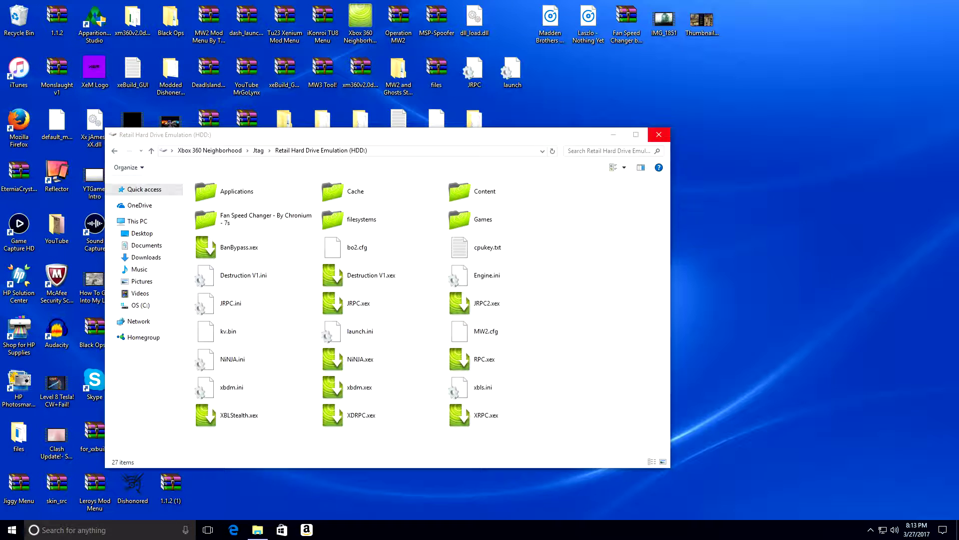
{"action": "left_click", "coordinate": [659, 134]}
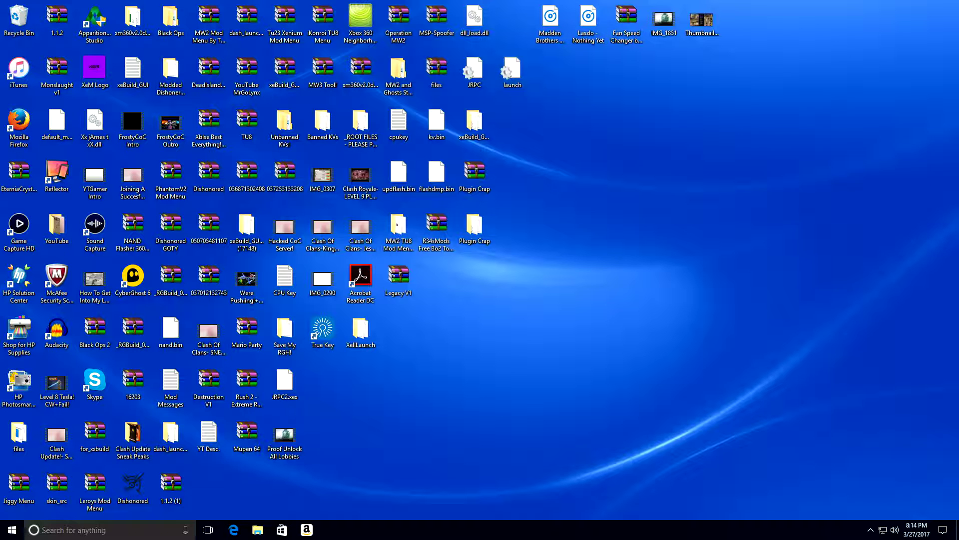
Shift the last five icons of the desktop's top row left so they sit directly beside dll_load.dll
{"action": "left_click_drag", "start_coordinate": [730, 48], "coordinate": [513, 20]}
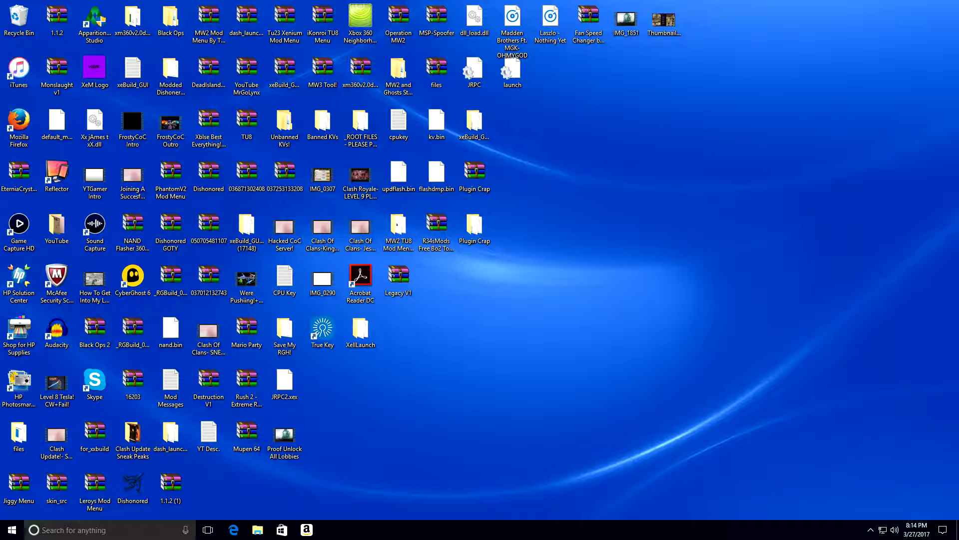